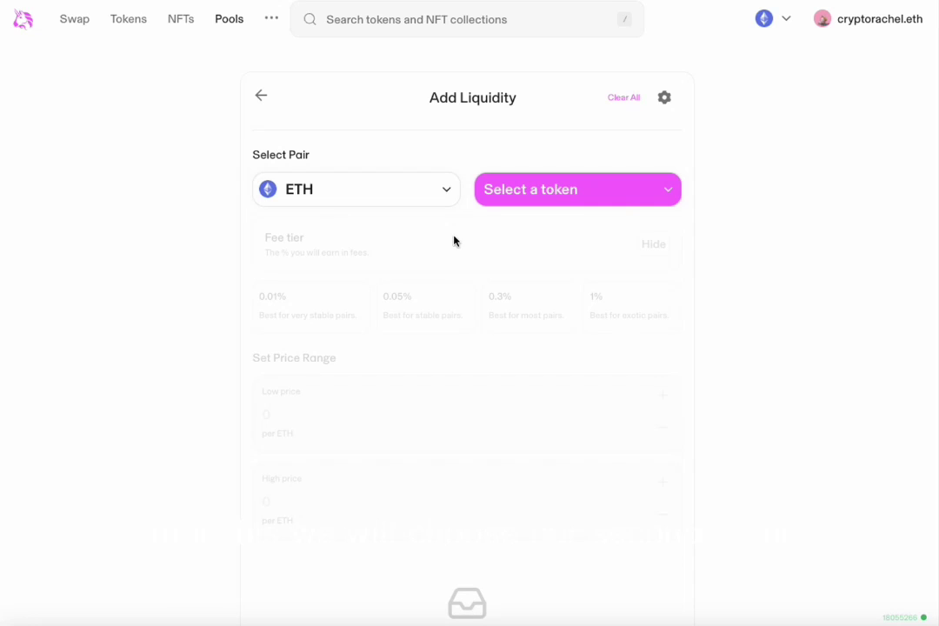
# - Choose USDC as the token paired with ETH and keep the 0.05% fee tier
pyautogui.click(599, 199)
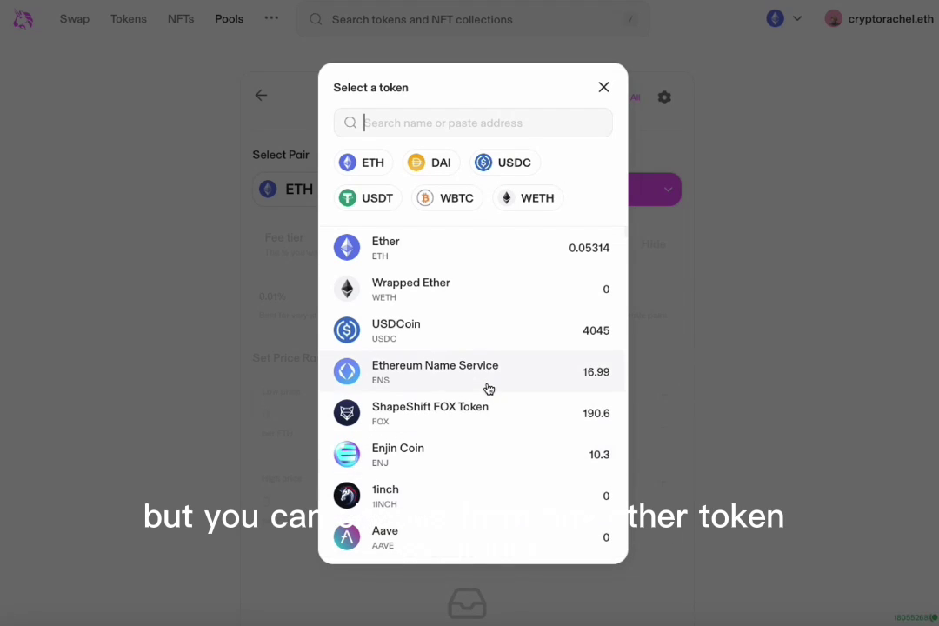
pyautogui.click(484, 165)
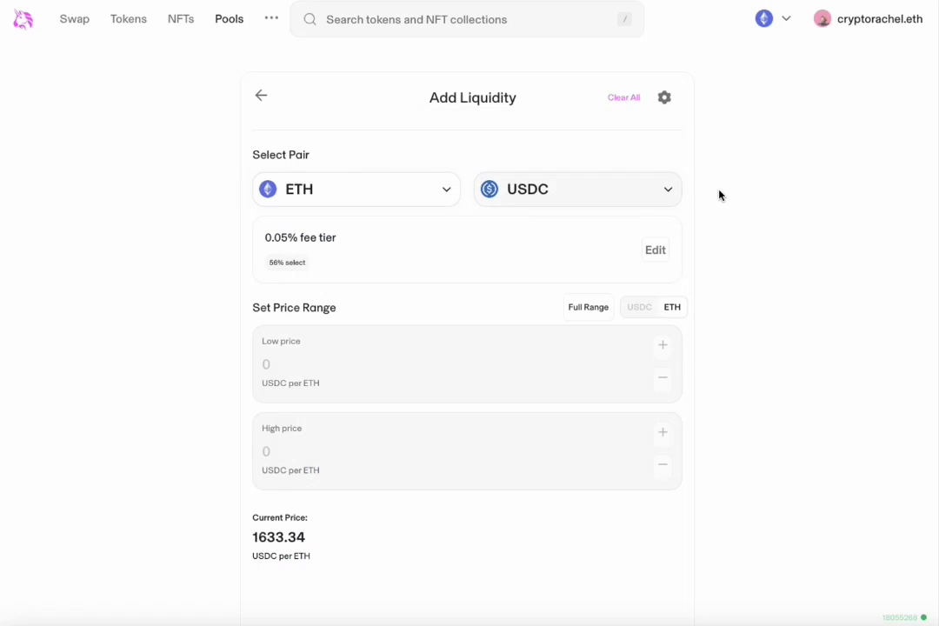
pyautogui.click(656, 250)
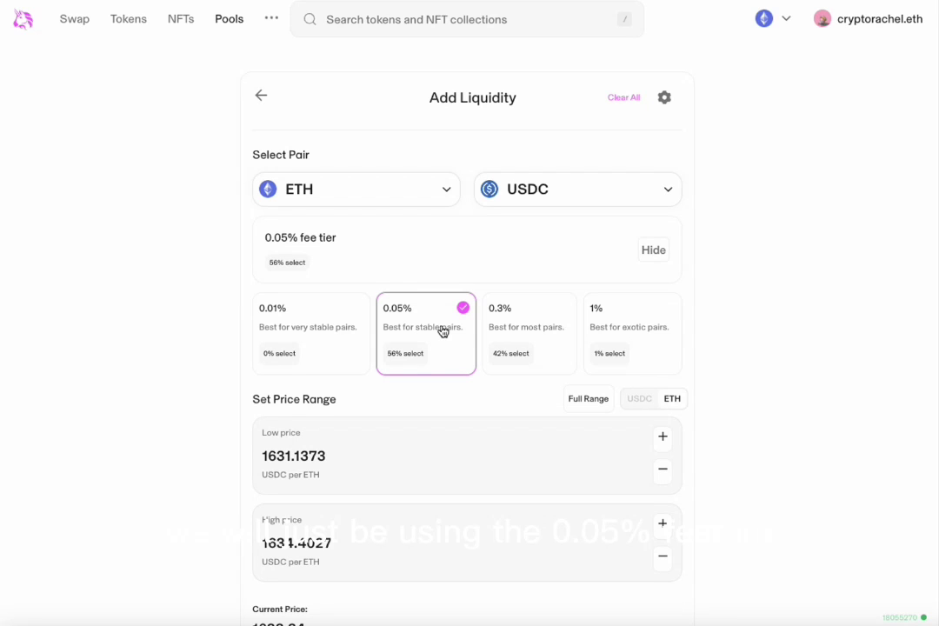
pyautogui.click(653, 250)
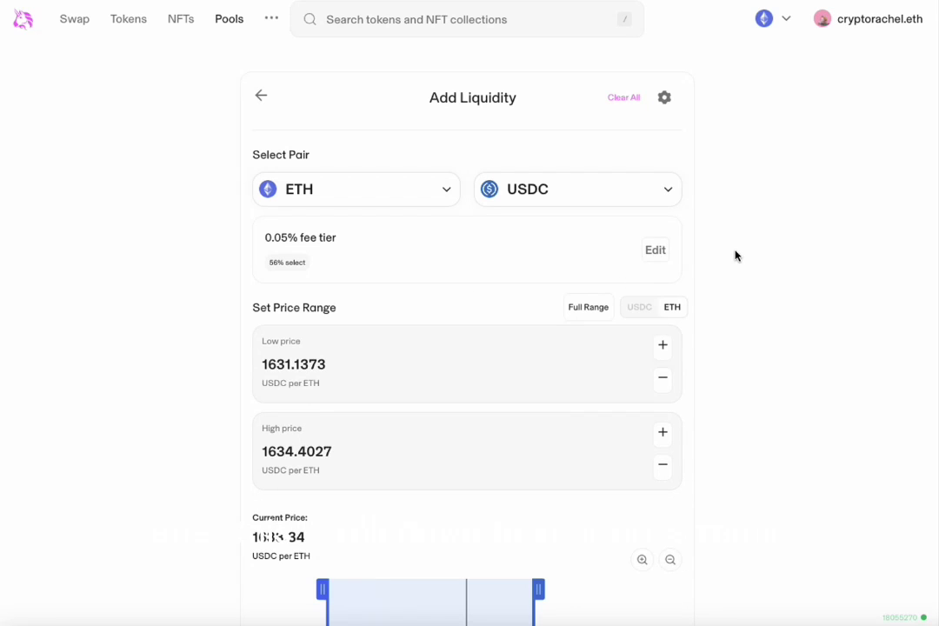
# - Set the low price of the range to 1500 USDC per ETH
pyautogui.scroll(-2, 735, 255)
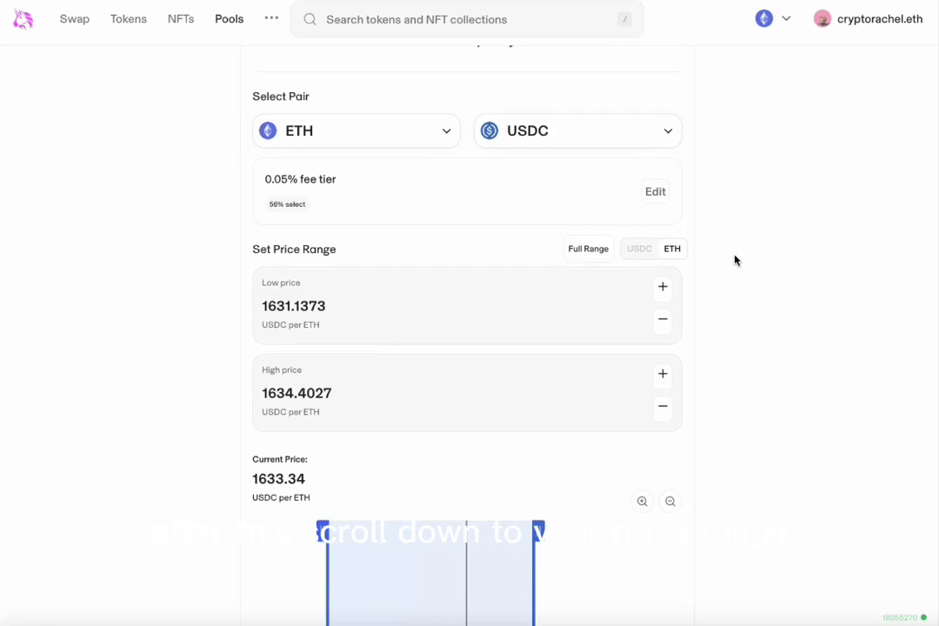
pyautogui.scroll(-3, 735, 260)
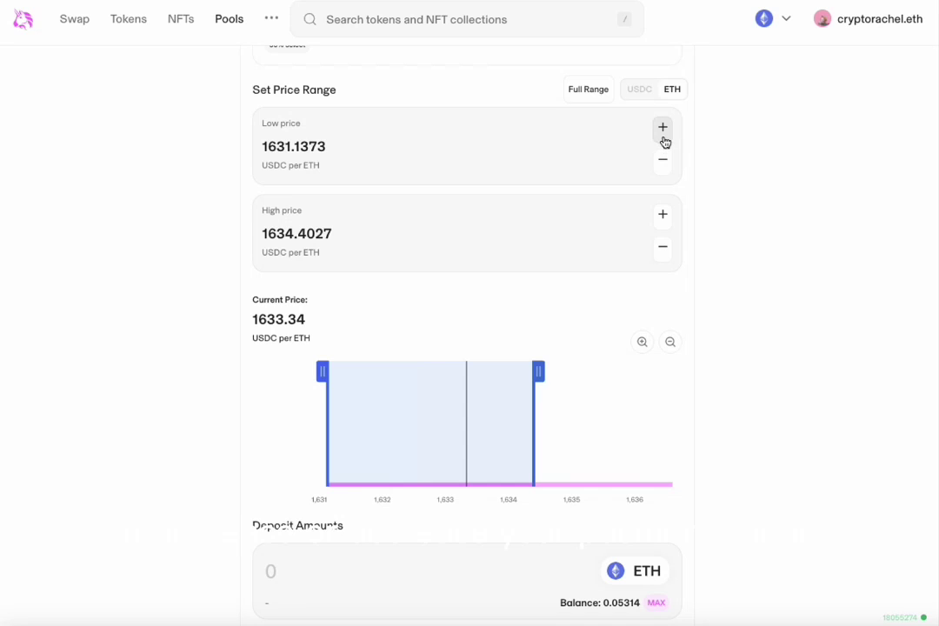
pyautogui.click(664, 138)
pyautogui.click(664, 161)
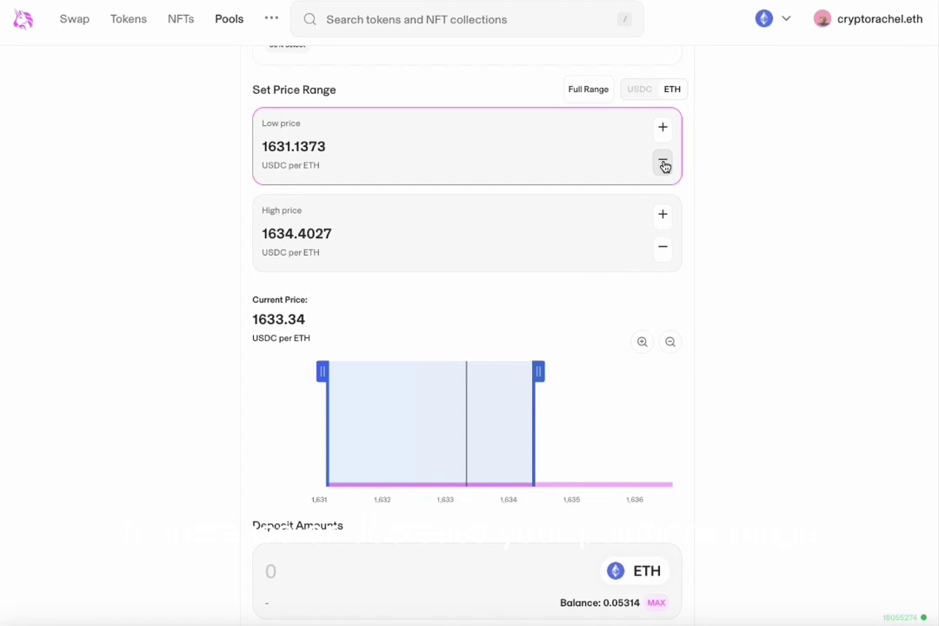
pyautogui.doubleClick(285, 148)
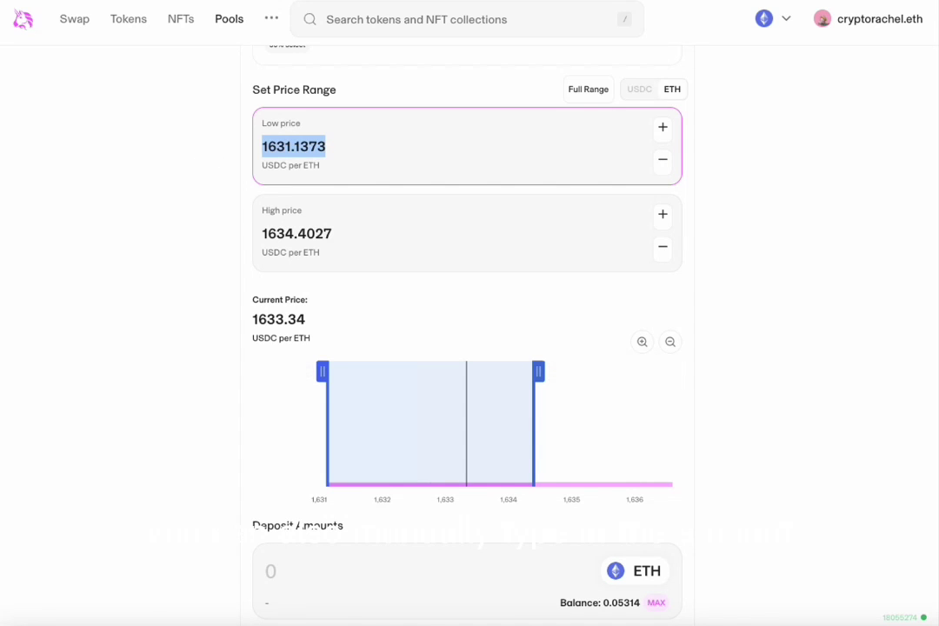
pyautogui.write('1500')
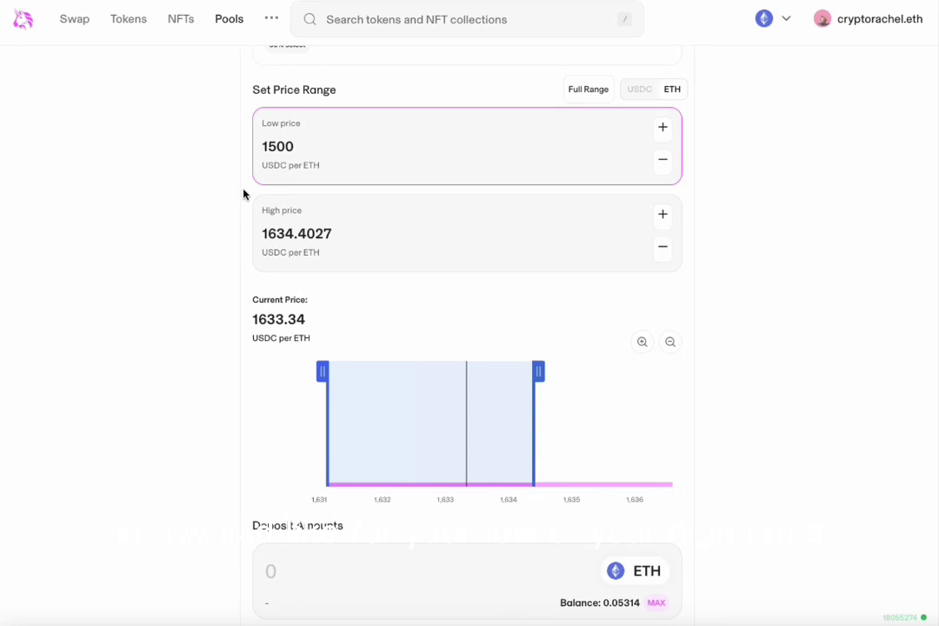
pyautogui.click(244, 194)
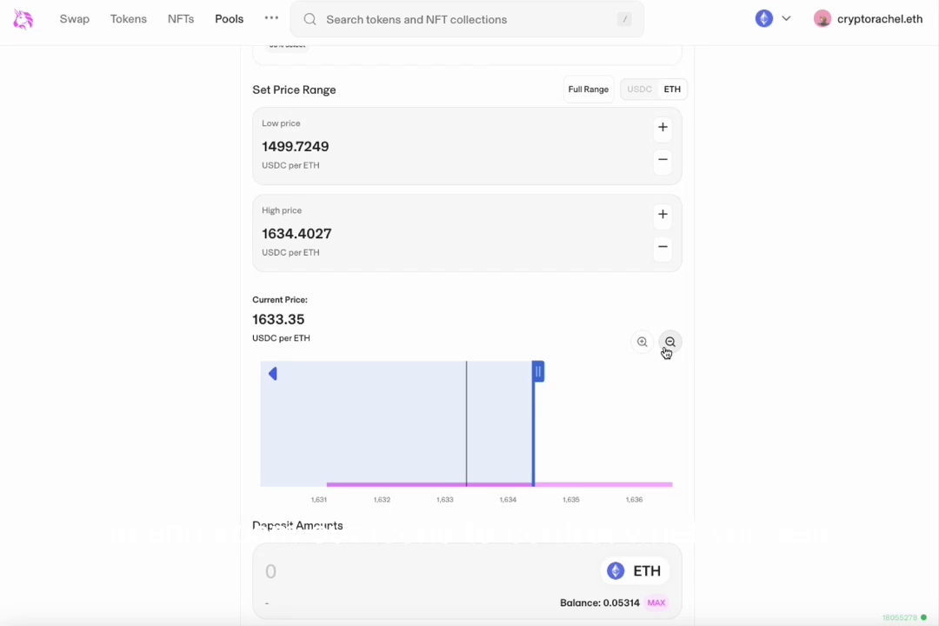
# - Adjust the price range on the chart to a low of 1616.5237 and a high of 1650.8279 USDC per ETH
pyautogui.click(666, 348)
pyautogui.click(667, 349)
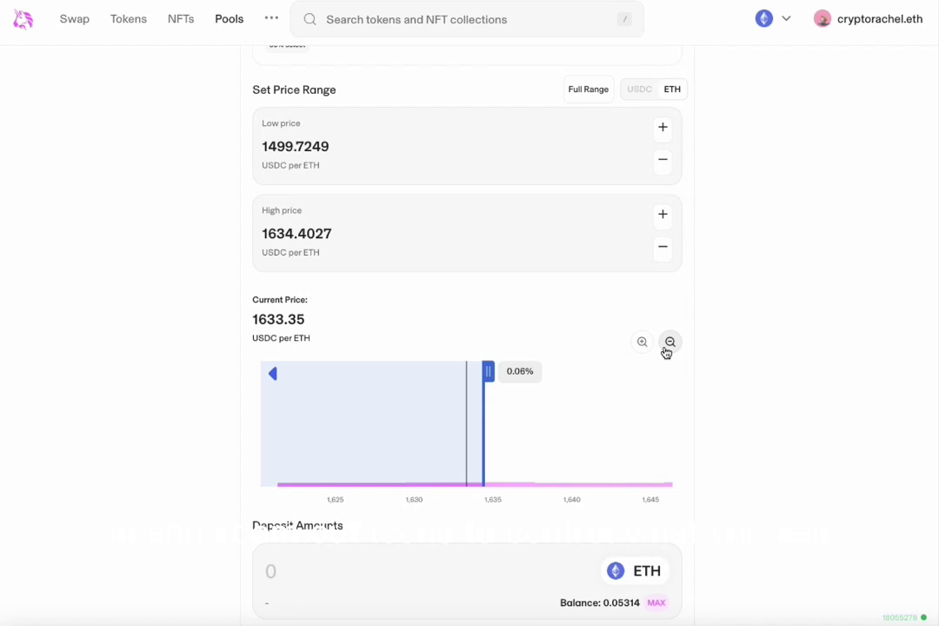
pyautogui.click(666, 349)
pyautogui.click(666, 349)
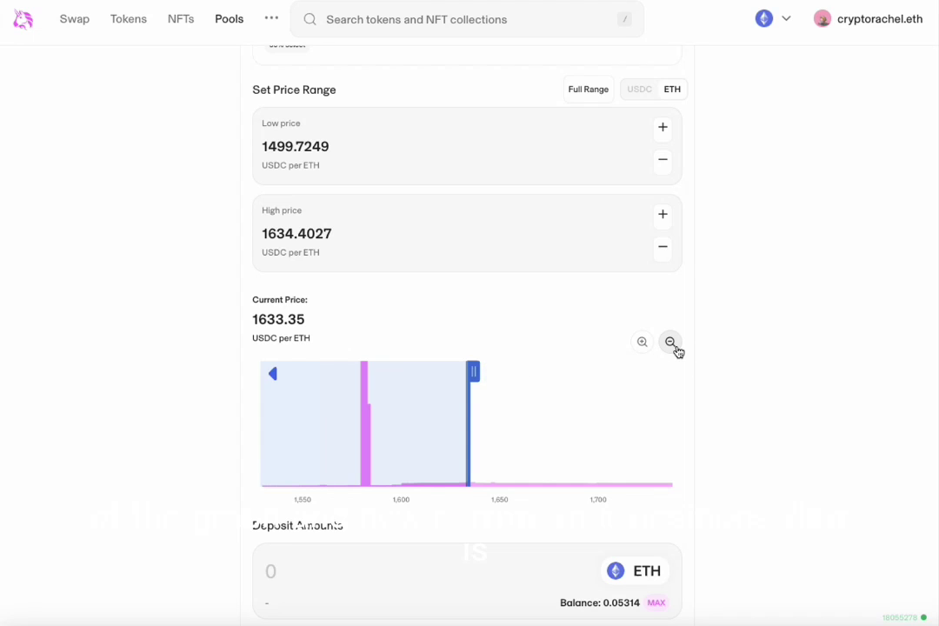
pyautogui.click(678, 351)
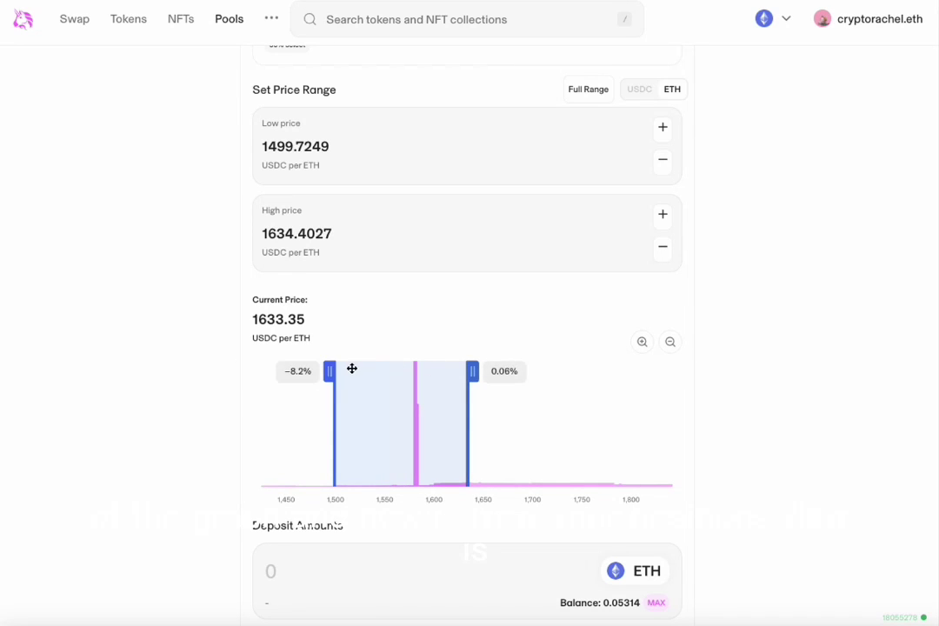
pyautogui.moveTo(476, 369); pyautogui.dragTo(527, 371)
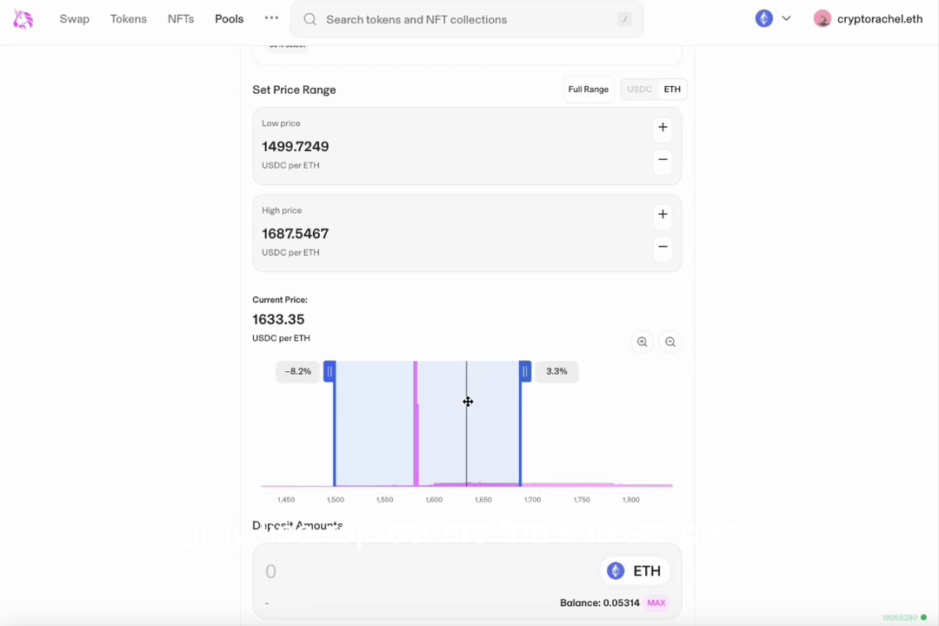
pyautogui.moveTo(330, 372); pyautogui.dragTo(439, 373)
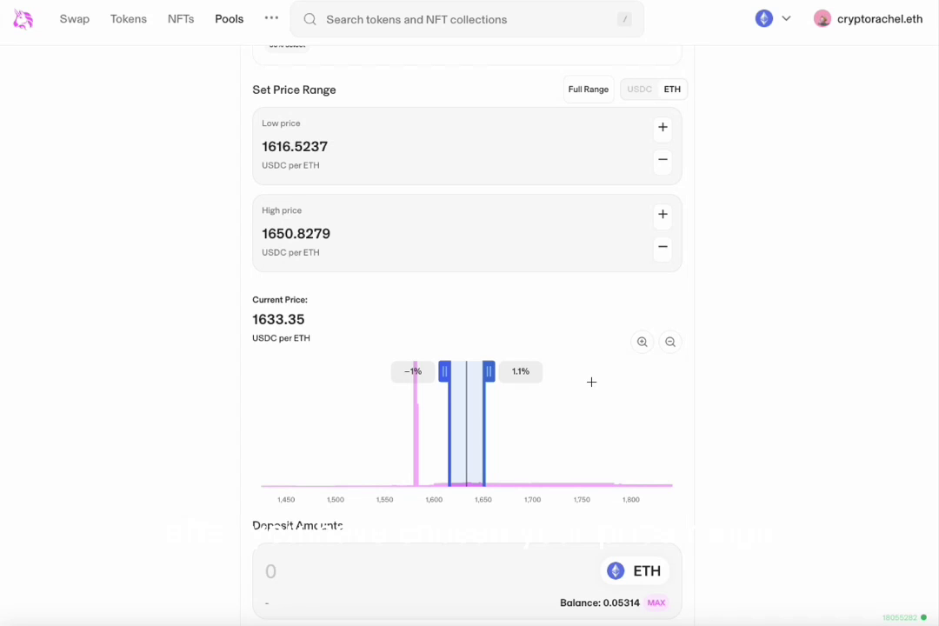
# - Set the USDC deposit amount to 50
pyautogui.scroll(-3, 591, 382)
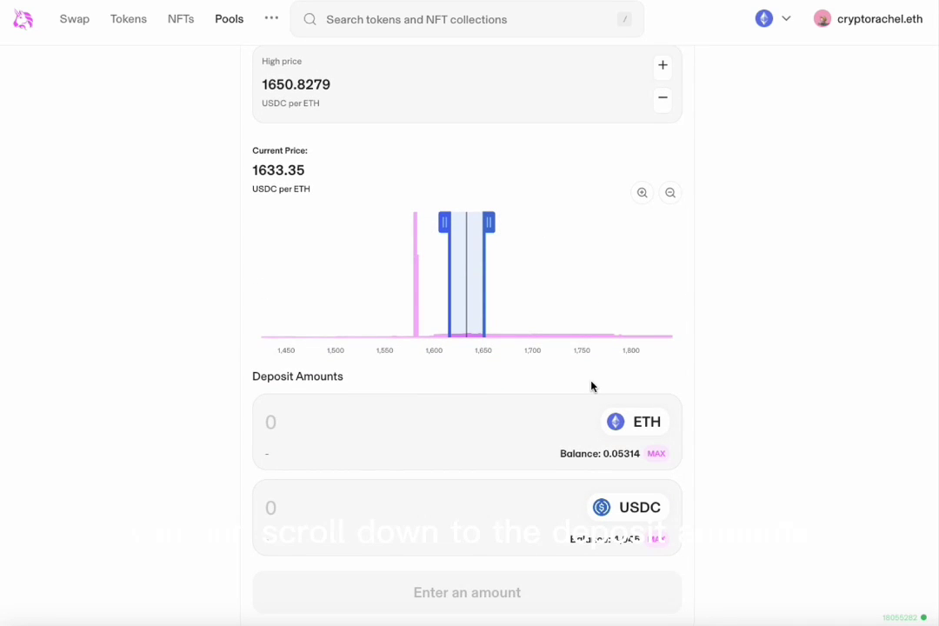
pyautogui.scroll(-1, 592, 386)
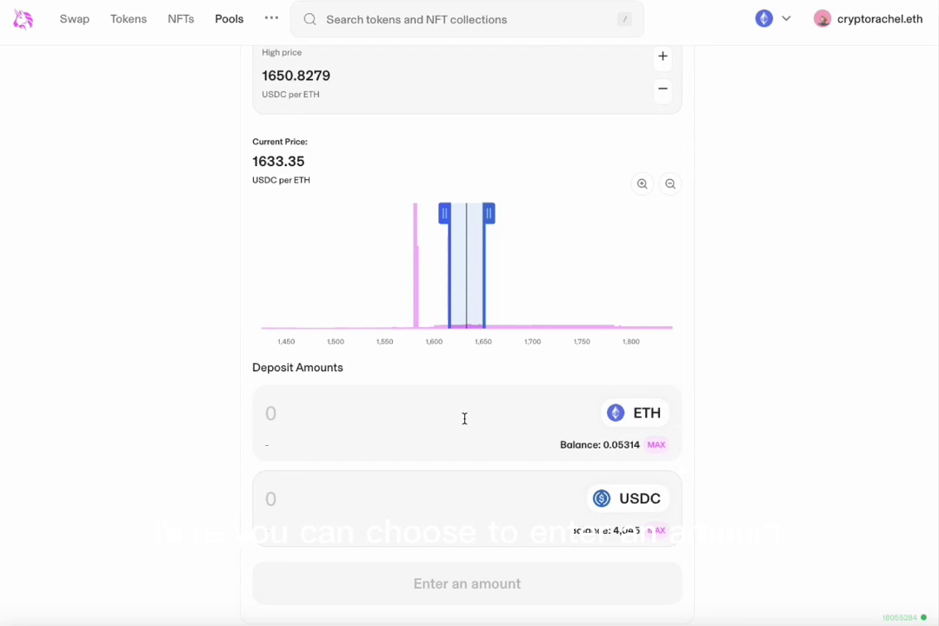
pyautogui.click(657, 447)
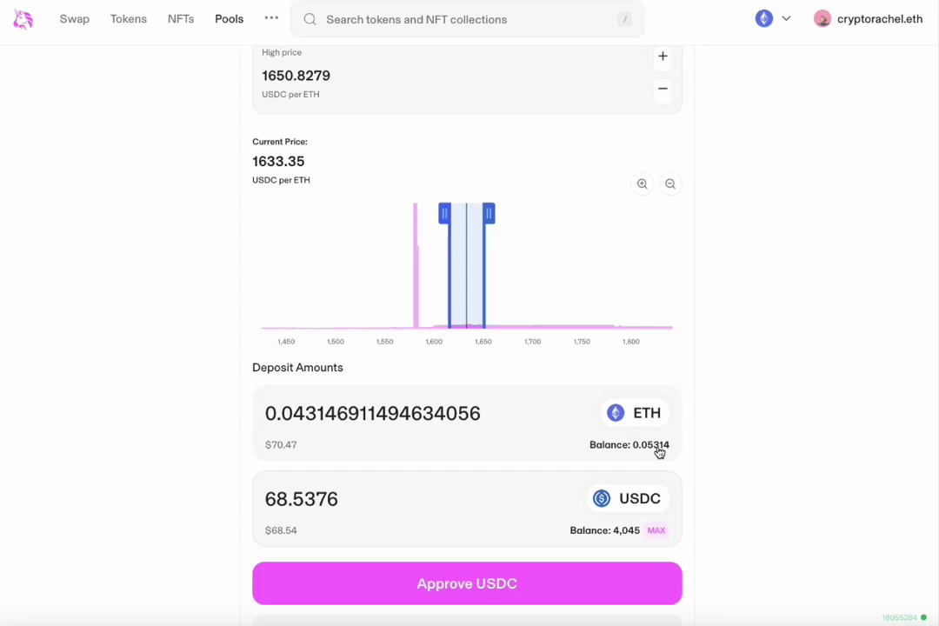
pyautogui.tripleClick(448, 505)
pyautogui.write('50')
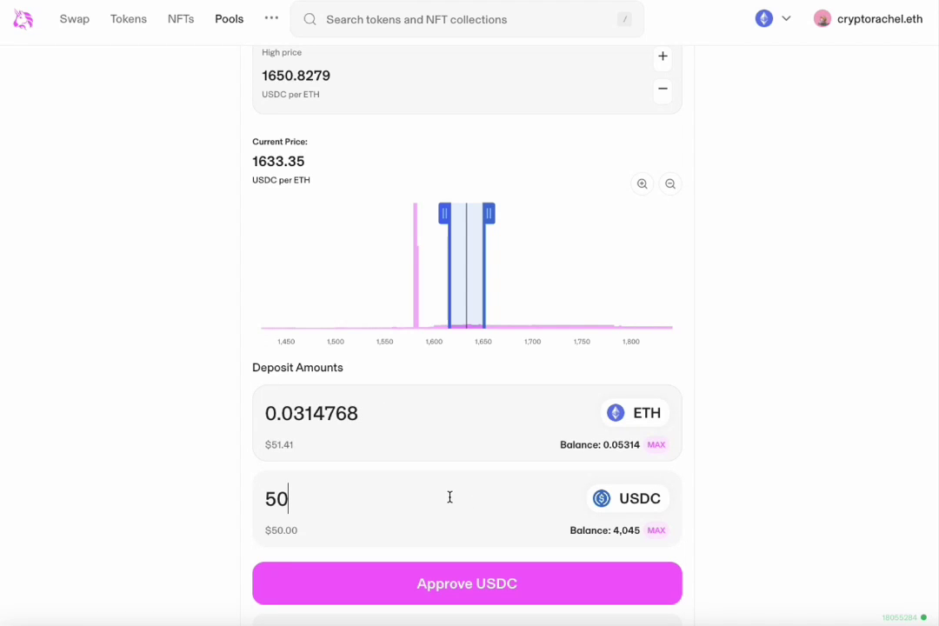
# - Request USDC approval and proceed in the wallet with the maximum custom spending cap
pyautogui.scroll(-1, 538, 489)
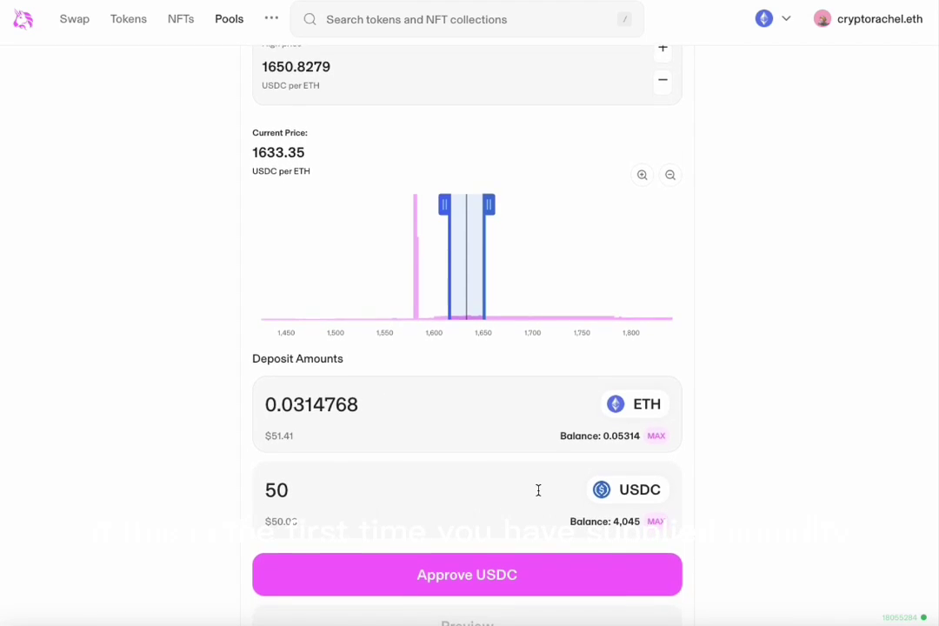
pyautogui.scroll(-2, 538, 490)
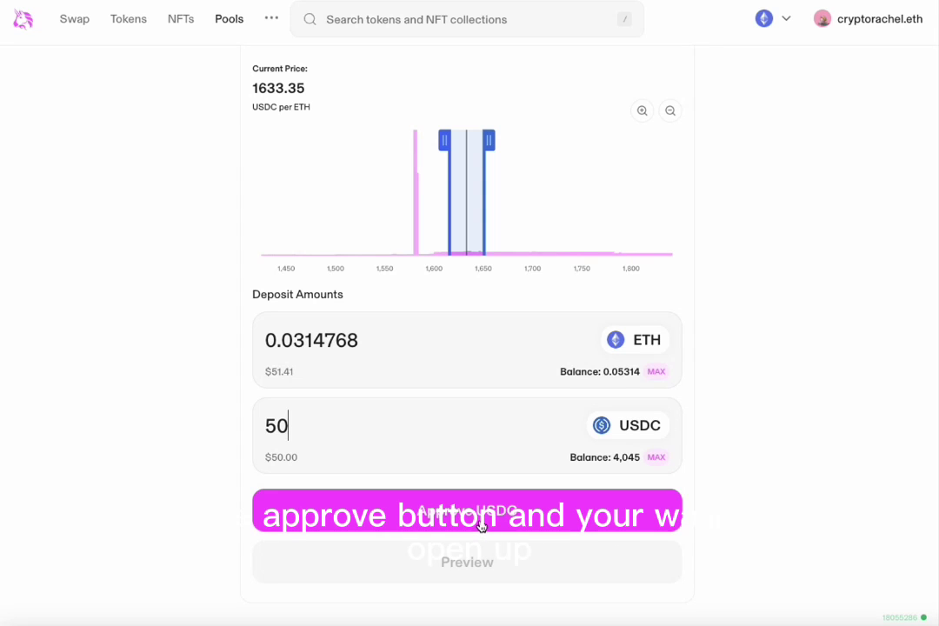
pyautogui.click(477, 522)
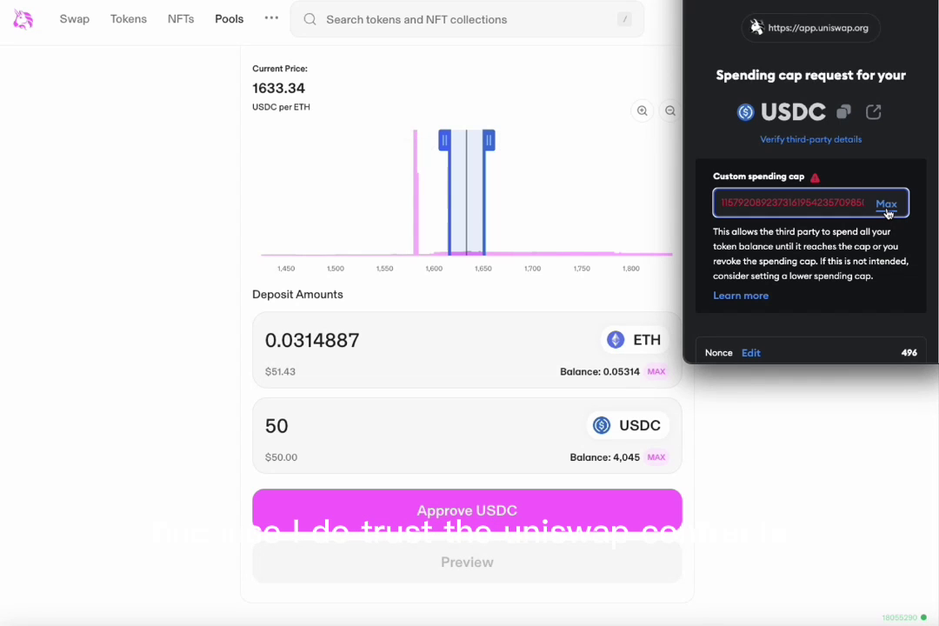
pyautogui.scroll(-1, 887, 222)
pyautogui.scroll(-1, 887, 229)
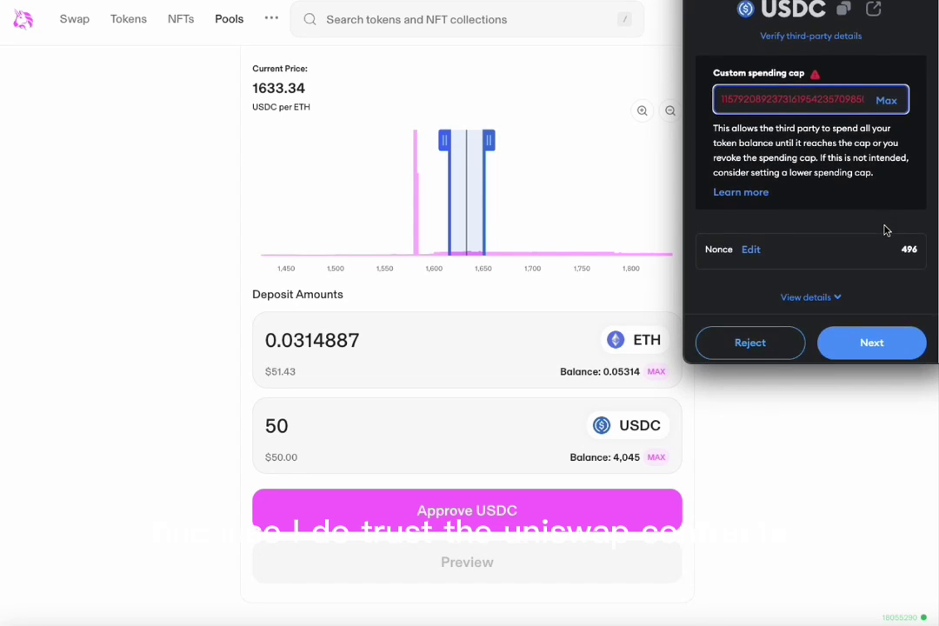
pyautogui.click(885, 339)
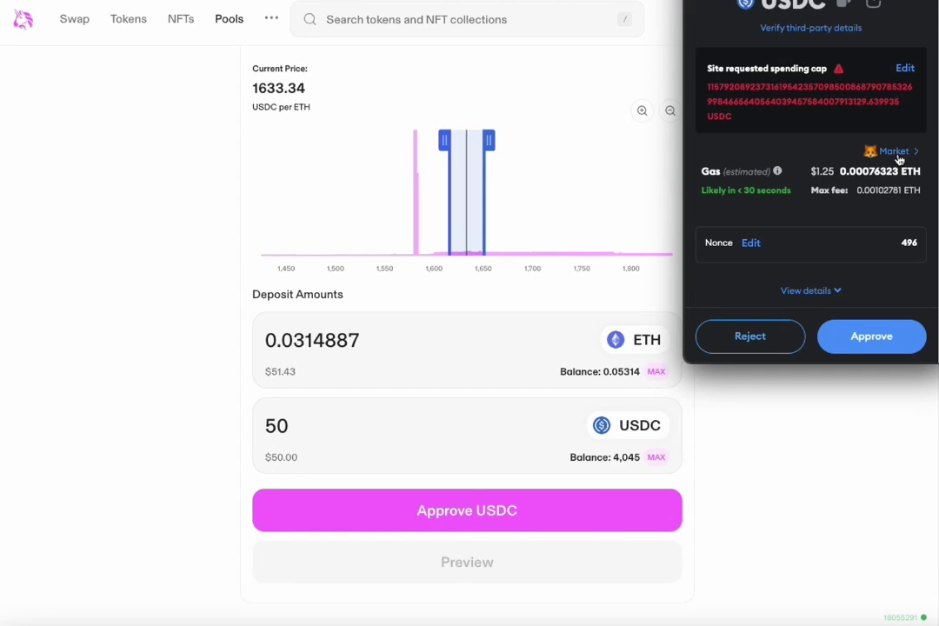
# - Expand the details of the USDC spending request in the wallet and approve it
pyautogui.scroll(-1, 889, 261)
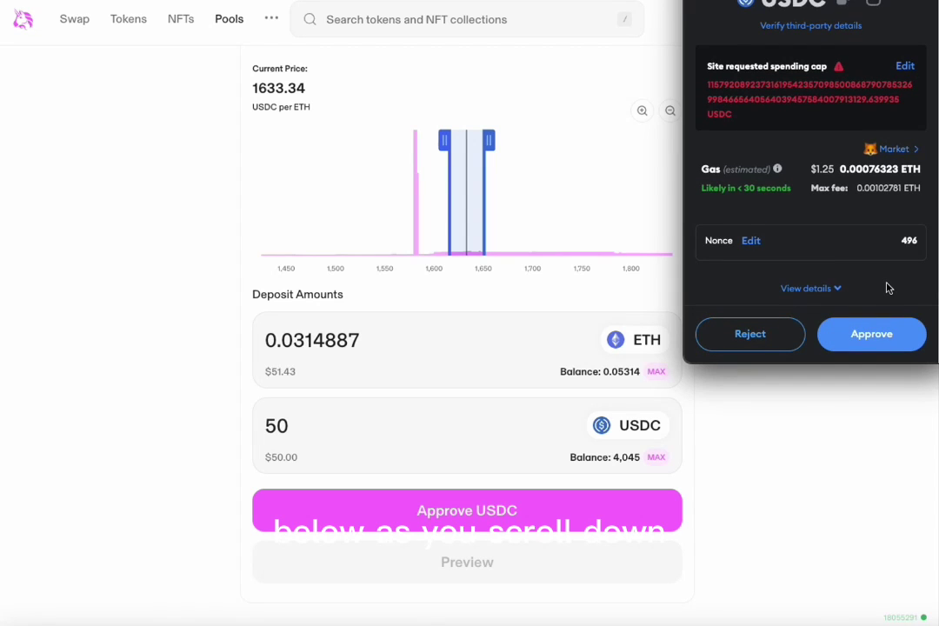
pyautogui.click(830, 291)
pyautogui.scroll(-2, 830, 294)
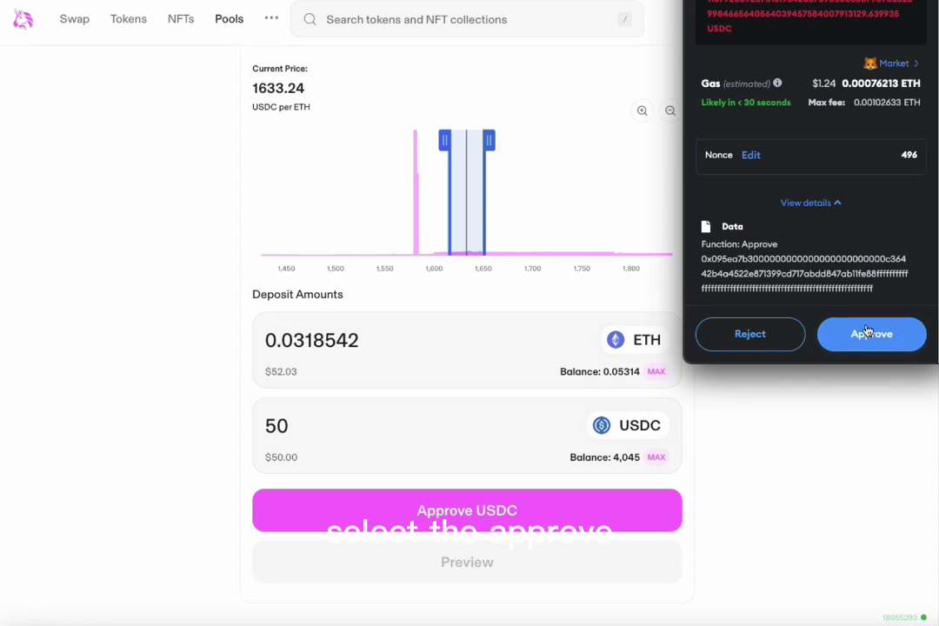
pyautogui.click(866, 332)
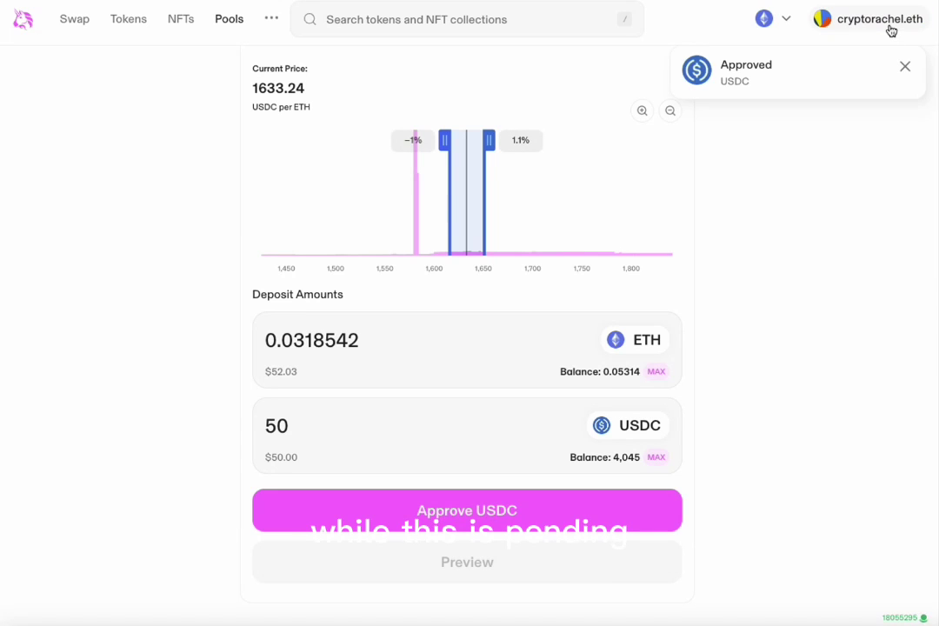
# - Open the connected wallet's account overview and check its activity for the approval transaction
pyautogui.click(841, 28)
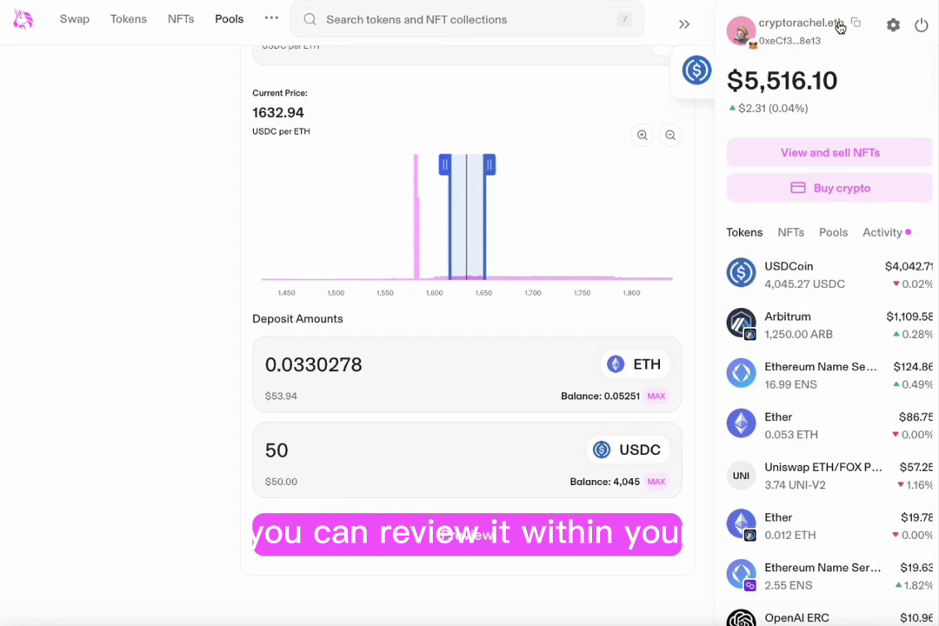
pyautogui.click(849, 234)
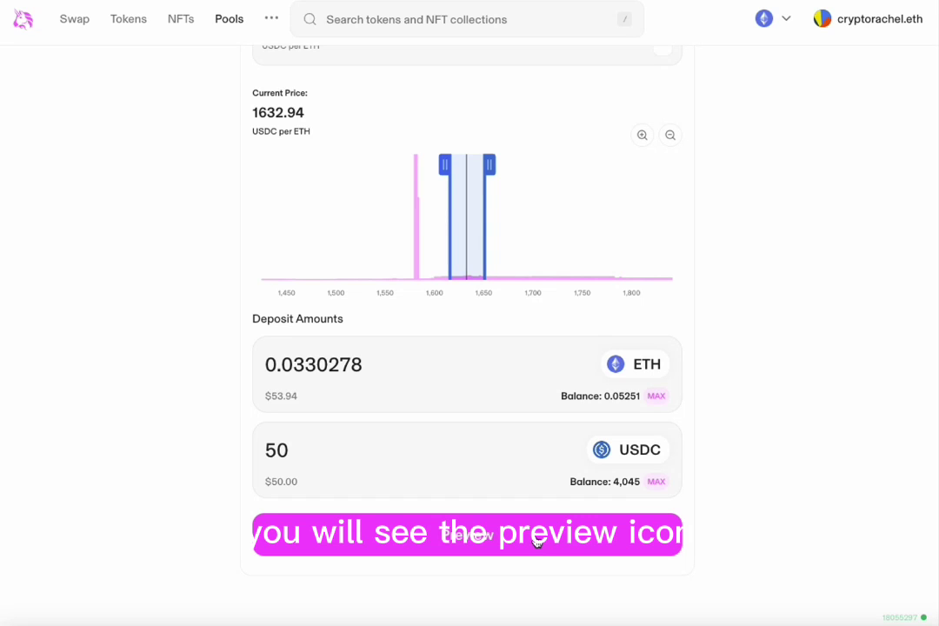
# - Preview the USDC / ETH position, add the liquidity and confirm the transaction in the wallet
pyautogui.click(537, 540)
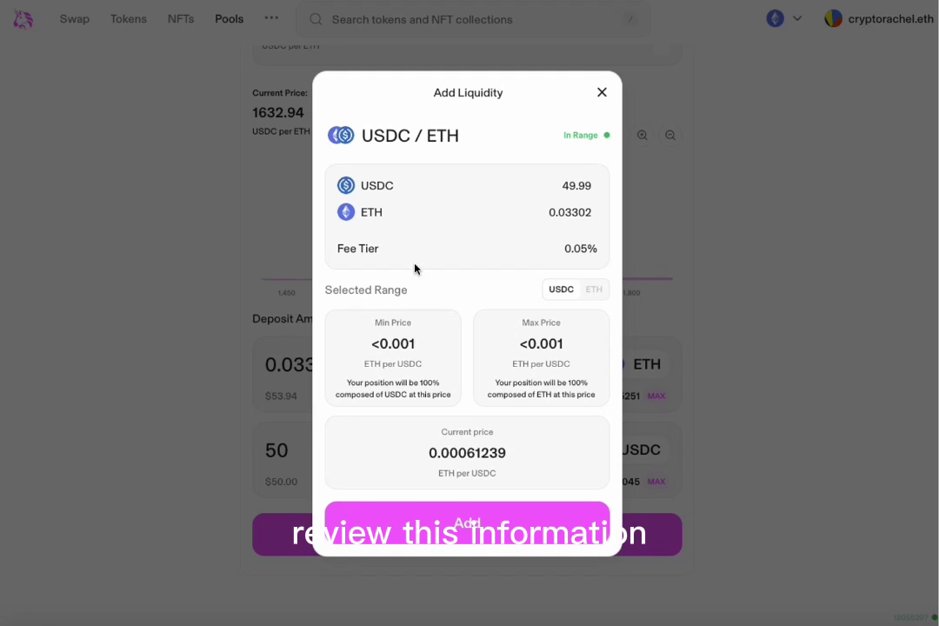
pyautogui.click(590, 294)
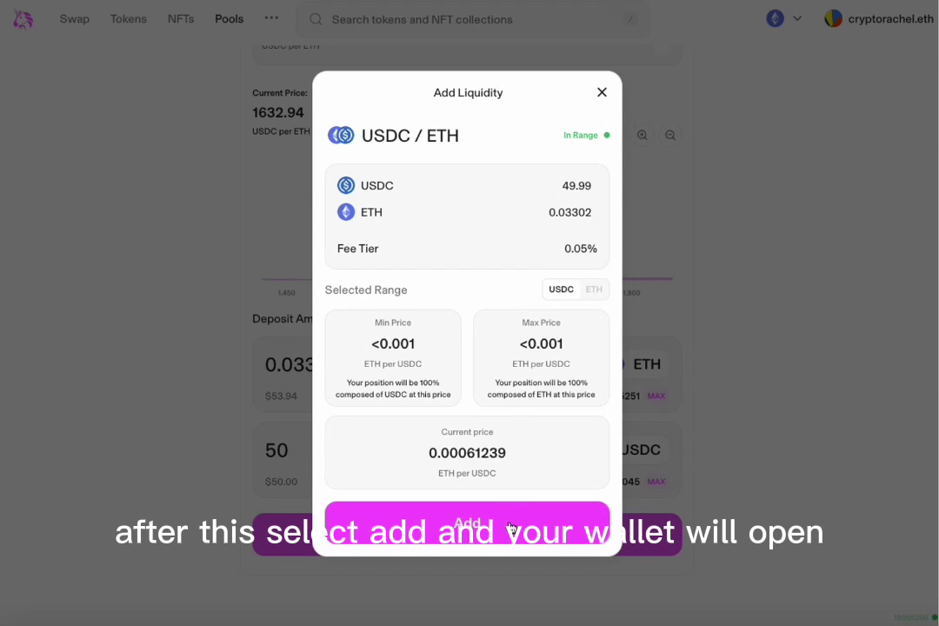
pyautogui.click(511, 528)
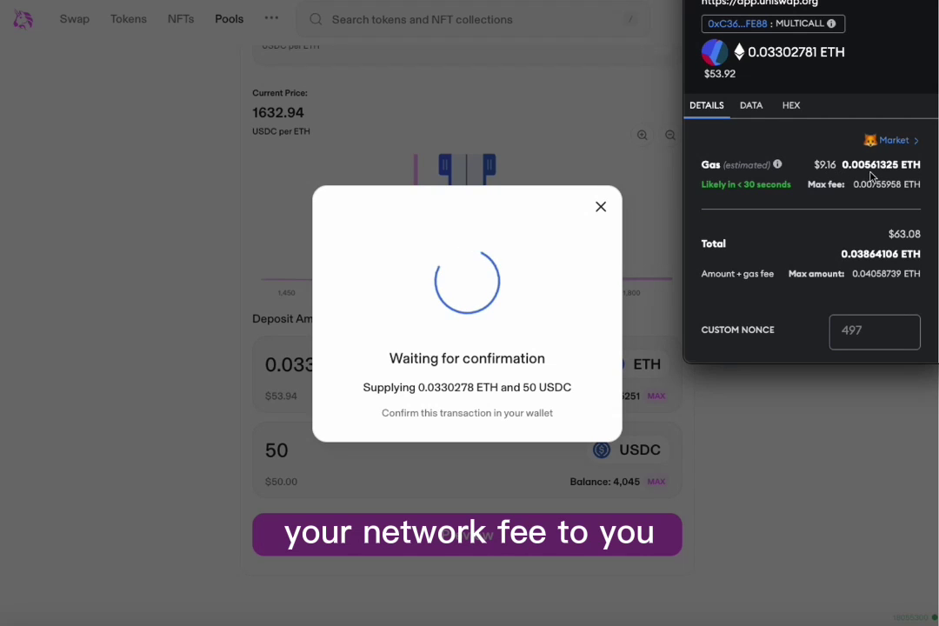
pyautogui.scroll(-2, 870, 178)
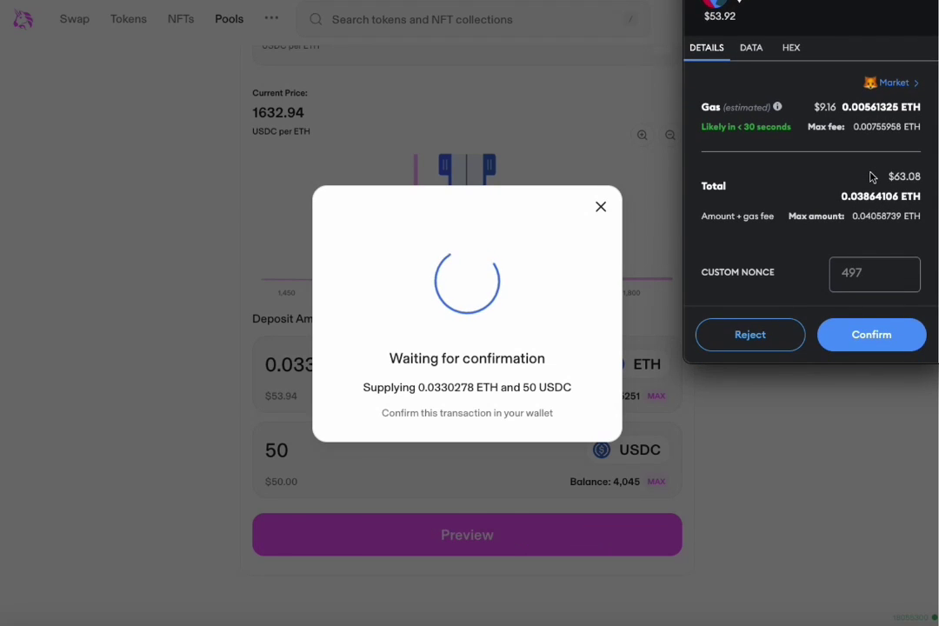
pyautogui.click(873, 337)
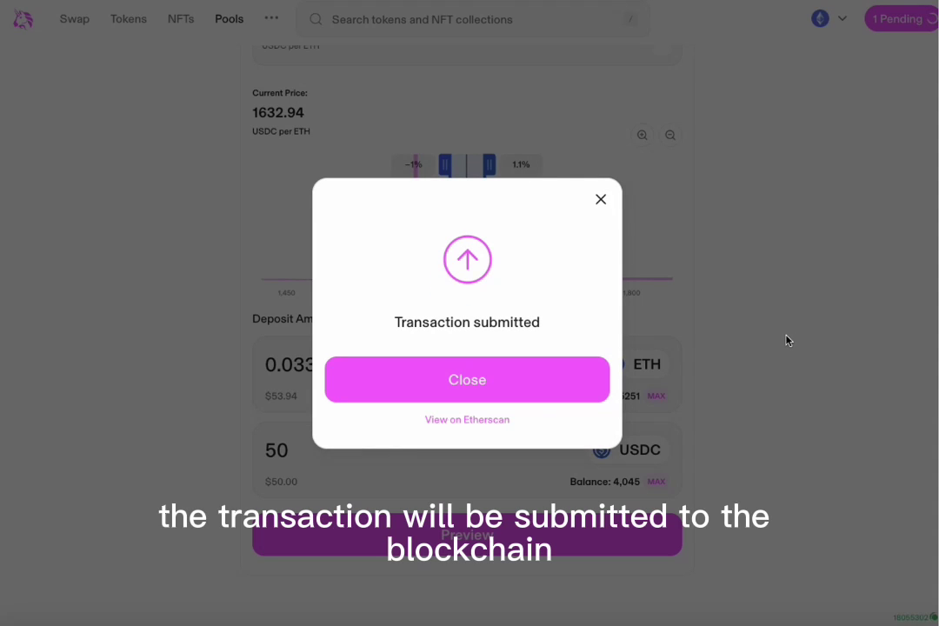
# - Close the transaction submission dialog and hide the closed positions in the pools overview
pyautogui.click(581, 377)
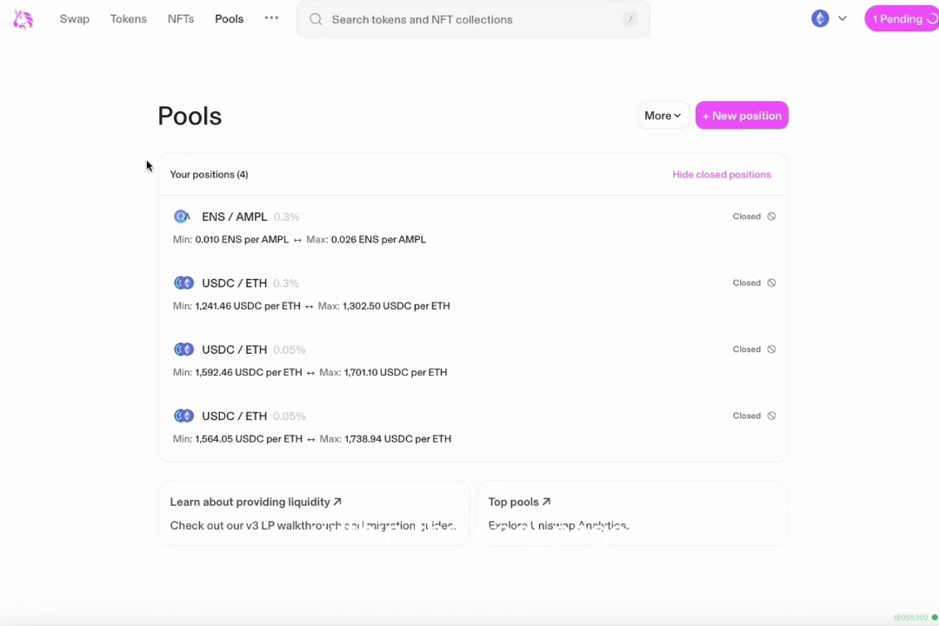
pyautogui.click(700, 180)
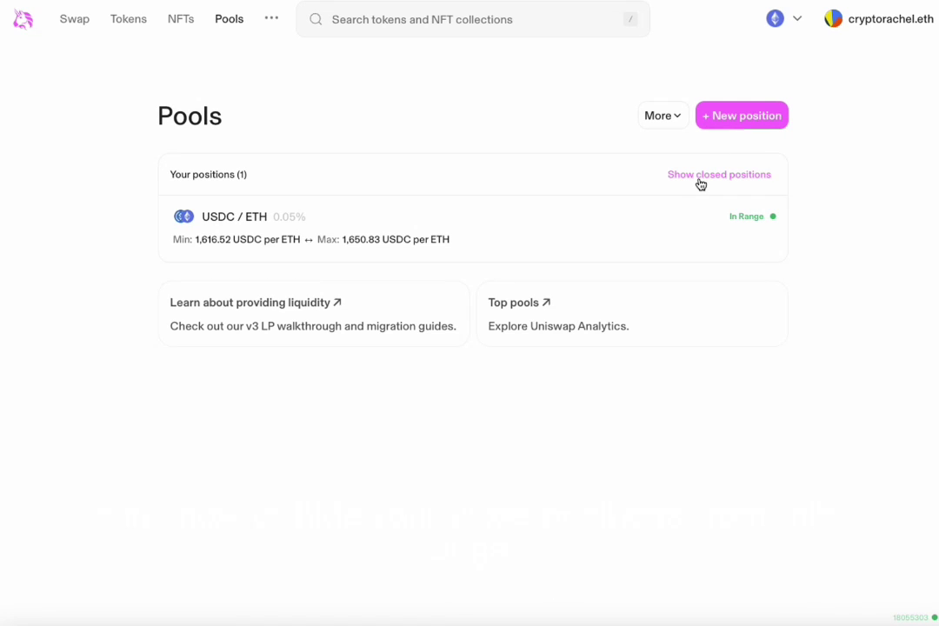